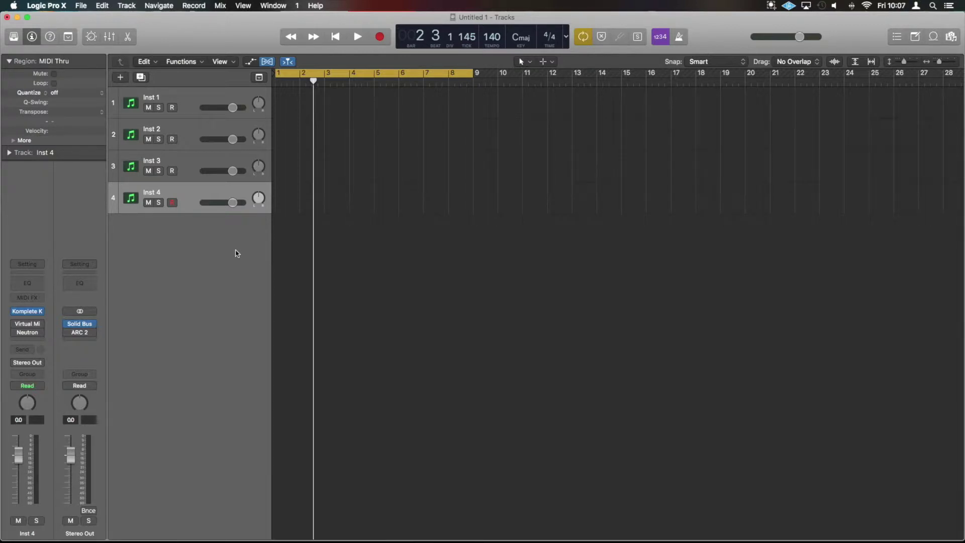
Open an enlarged Piano Roll for Inst 4 and look through the Score and Step Editor views before returning to Piano Roll
key("p")
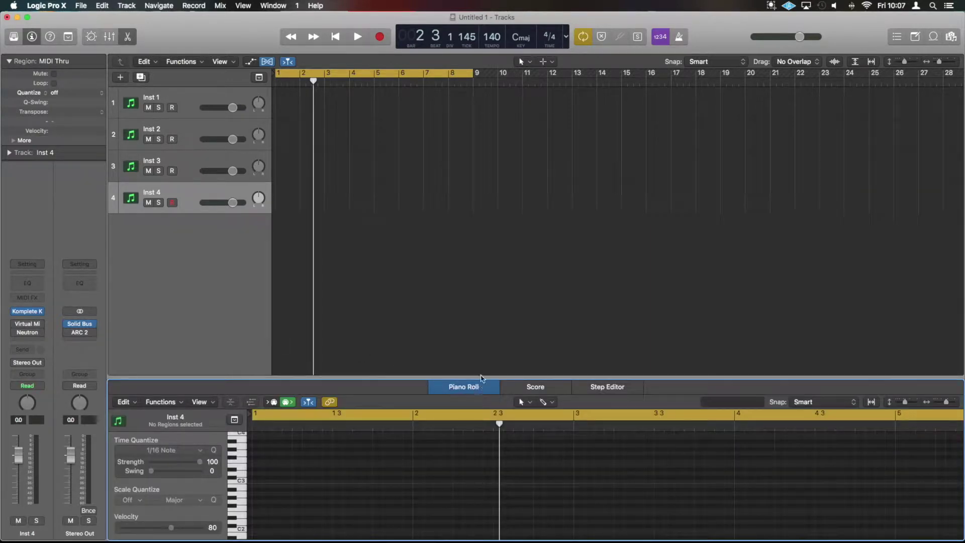
left_click_drag(481, 378, 489, 219)
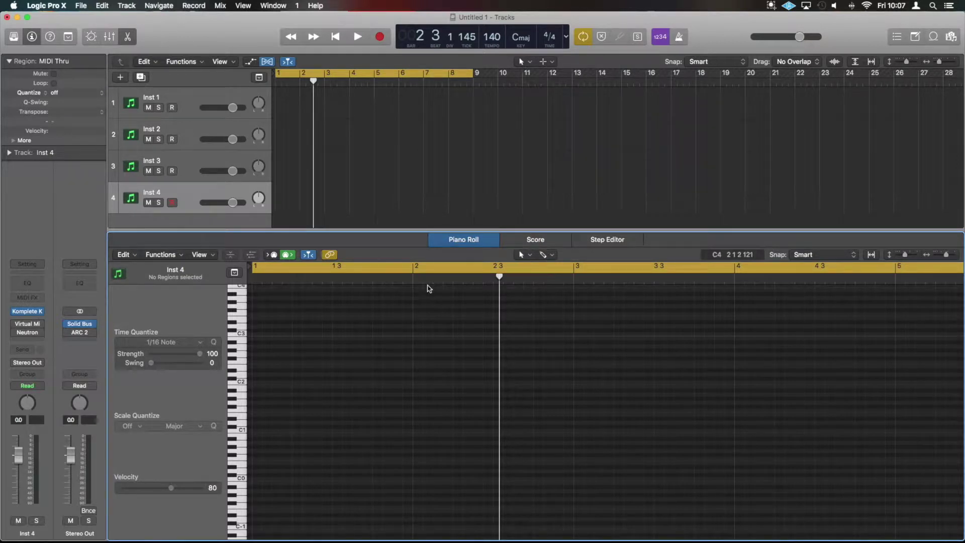
left_click(538, 242)
left_click(616, 242)
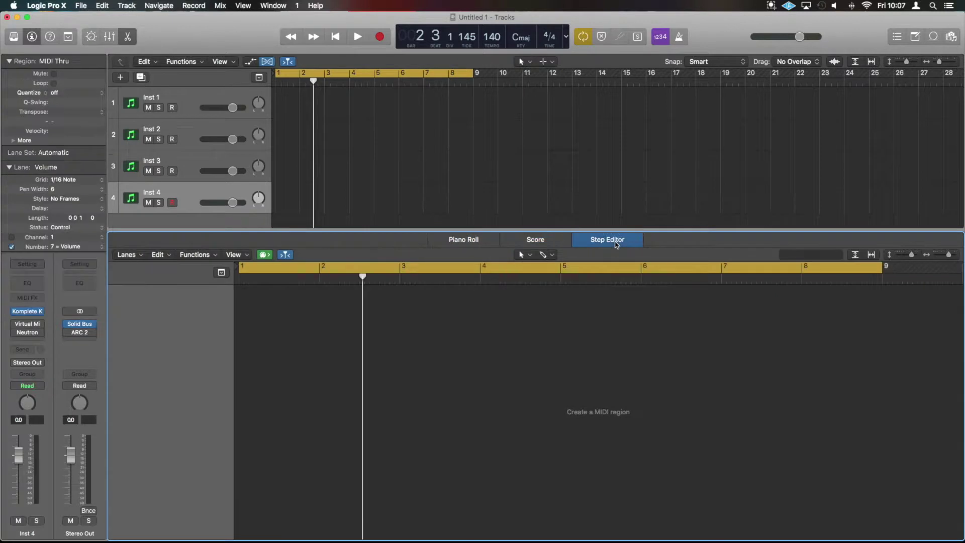
left_click(465, 240)
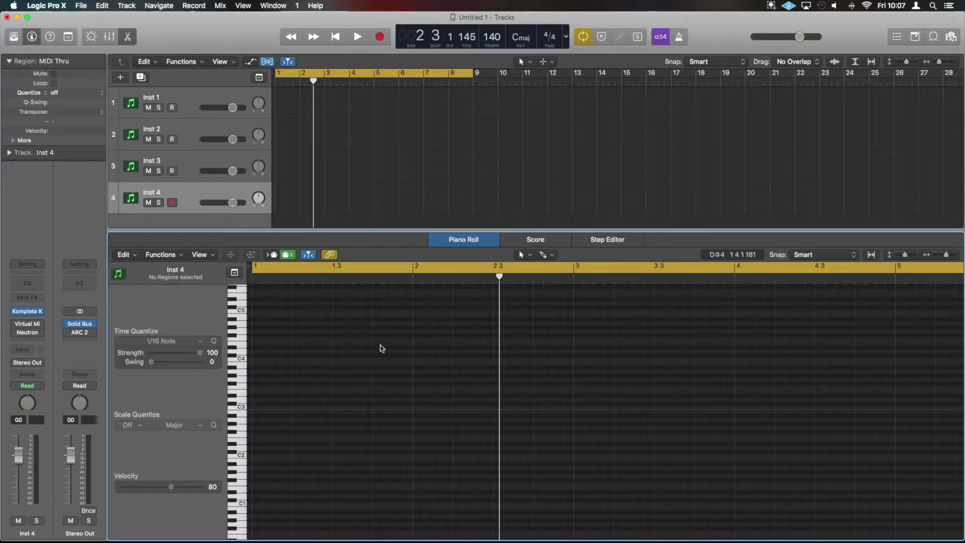
Add a new audio track below Inst 4
left_click(120, 77)
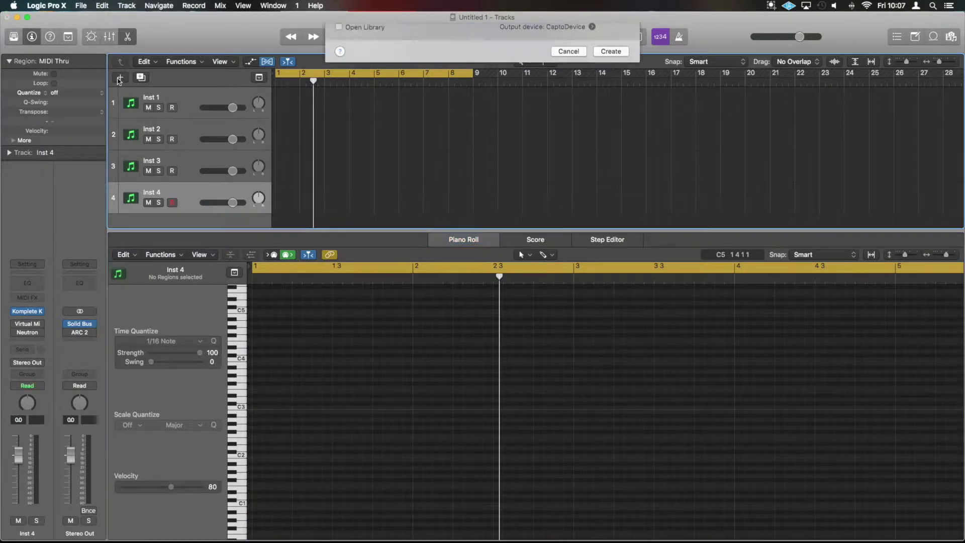
left_click(474, 48)
left_click(611, 205)
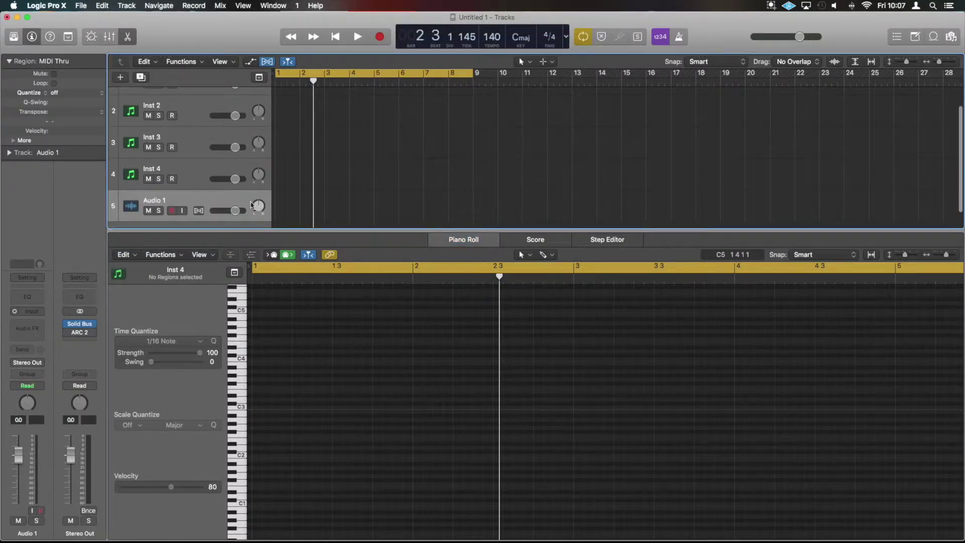
Compare the audio editor for the Audio 1 track with the Piano Roll for Inst 4
left_click(201, 174)
left_click(211, 201)
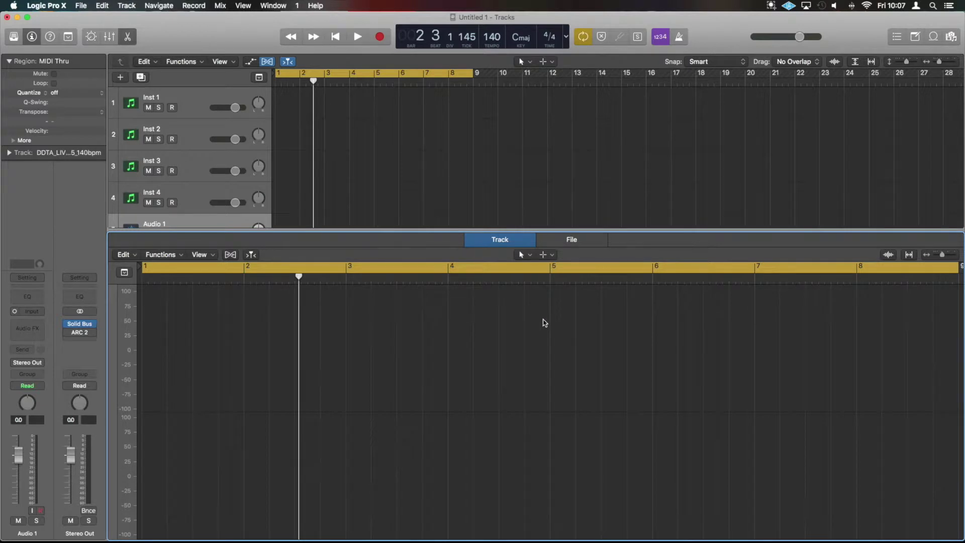
left_click(192, 195)
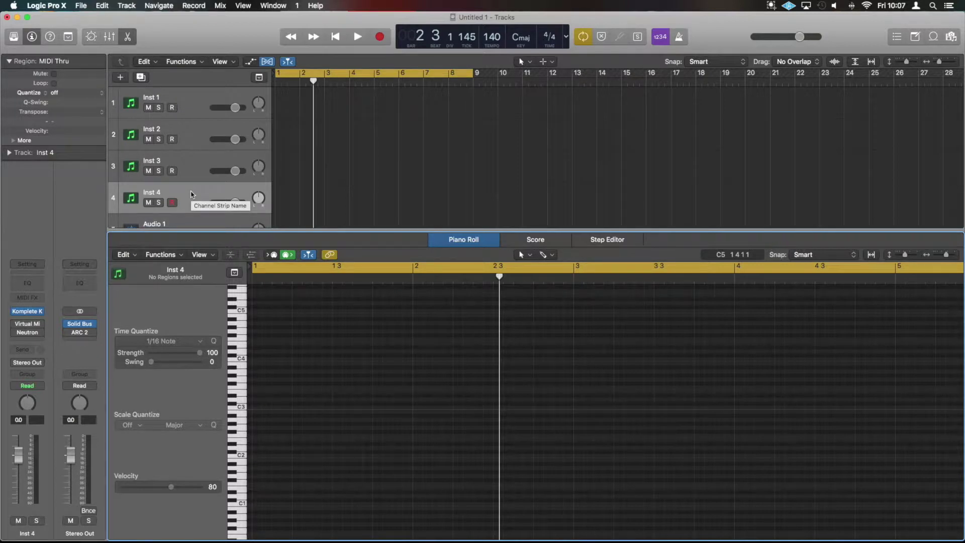
Toggle the editor pane for Inst 4 repeatedly, leaving it shown
key("e")
key("e")
key("e")
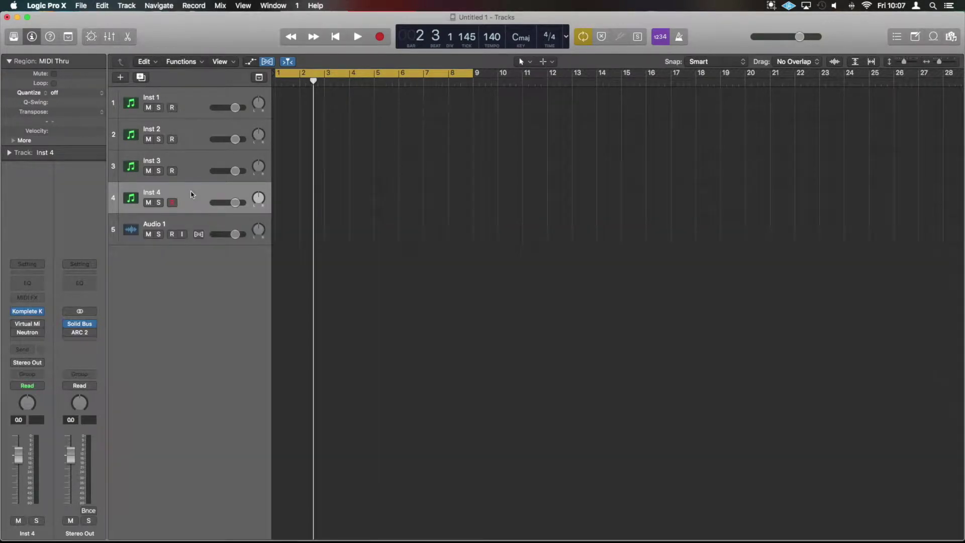
key("e")
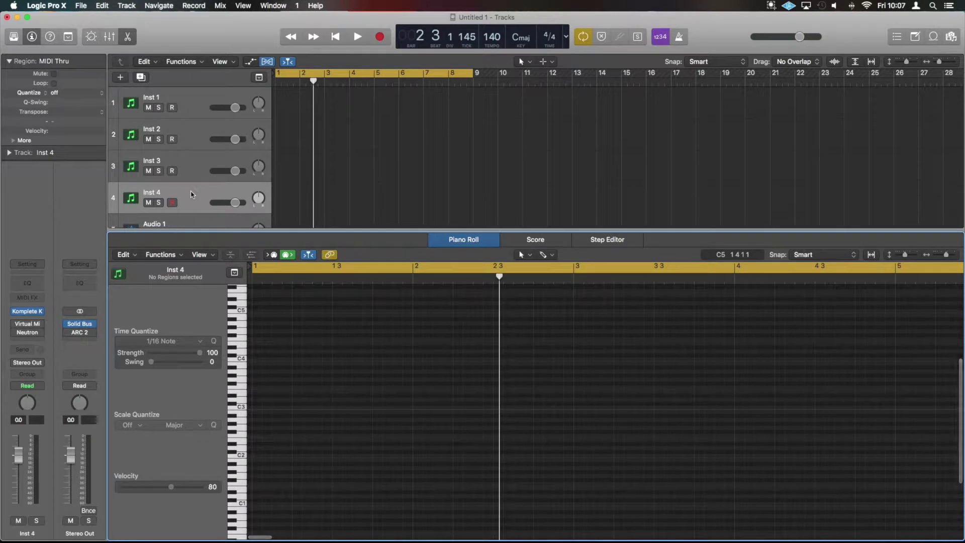
Show the mixer in place of the editor, enlarge its pane to view more of the channel strips, and hide it
key("x")
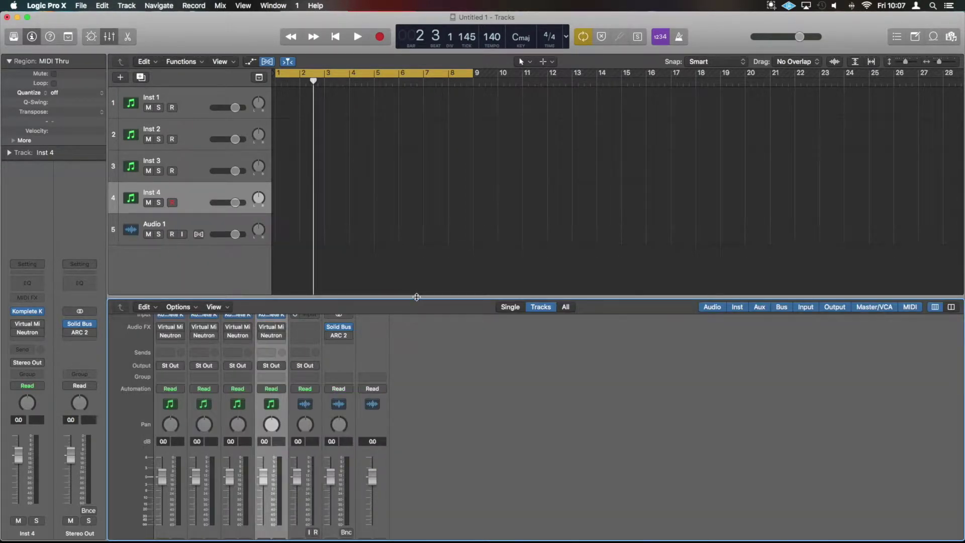
left_click_drag(417, 297, 418, 242)
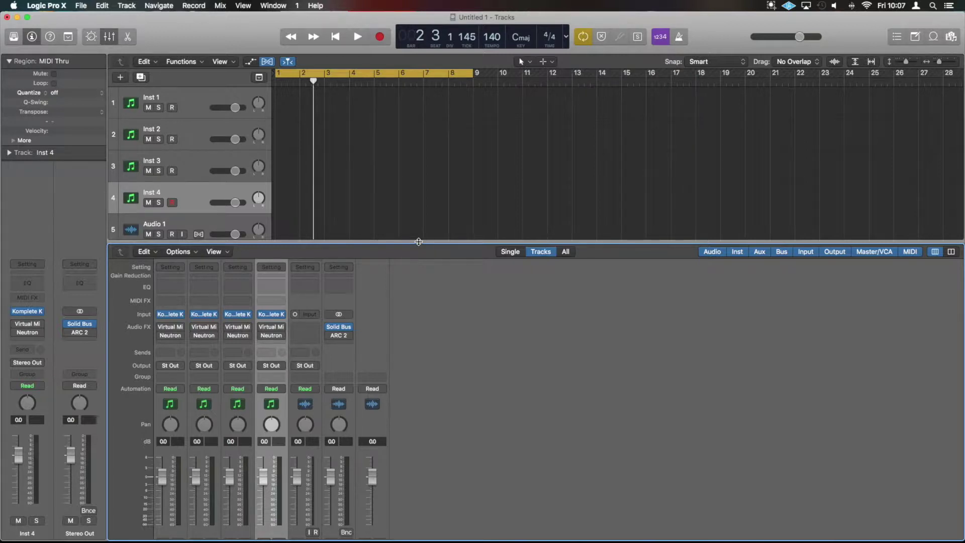
key("x")
key("x")
key("x")
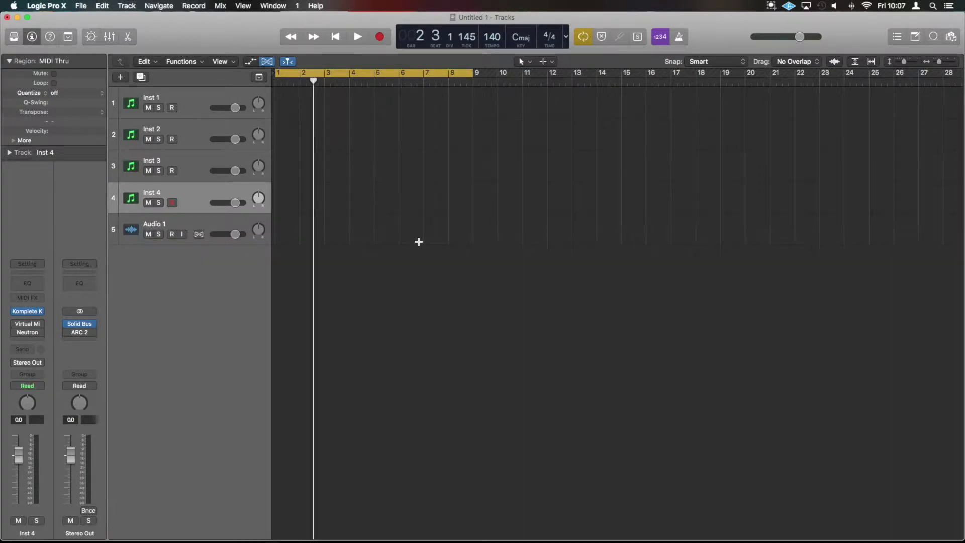
Toggle the mixer several times, shrink its pane down to the pan and fader area, and hide it
key("x")
key("x")
key("x")
key("x")
key("x")
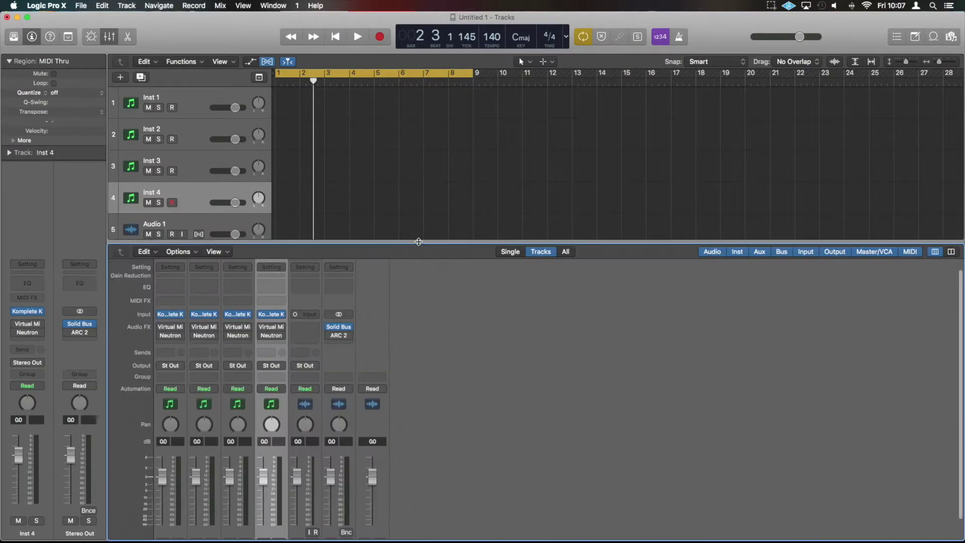
left_click_drag(419, 242, 416, 380)
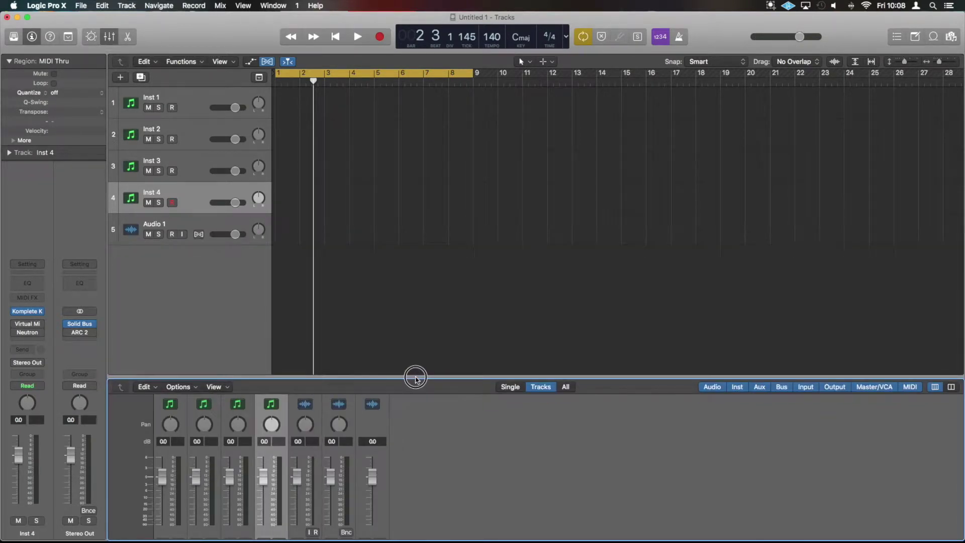
key("x")
key("x")
key("x")
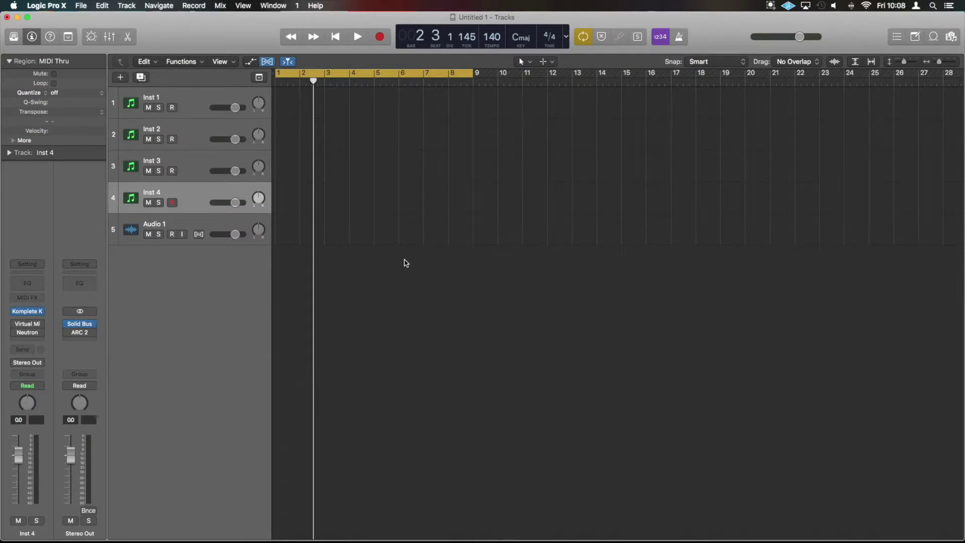
Show the mixer again with its pane enlarged to full channel strip height, then close it
key("x")
left_click_drag(398, 382, 388, 185)
key("x")
key("x")
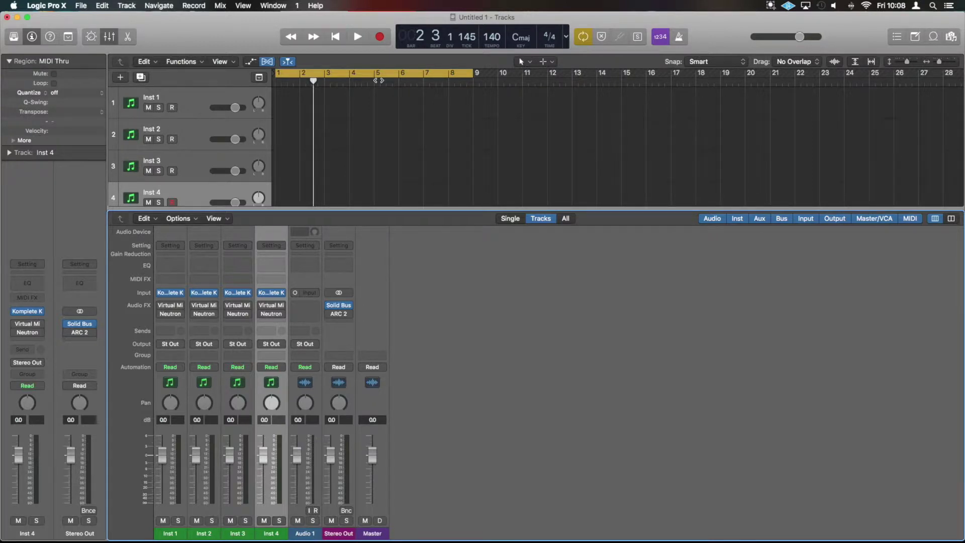
key("x")
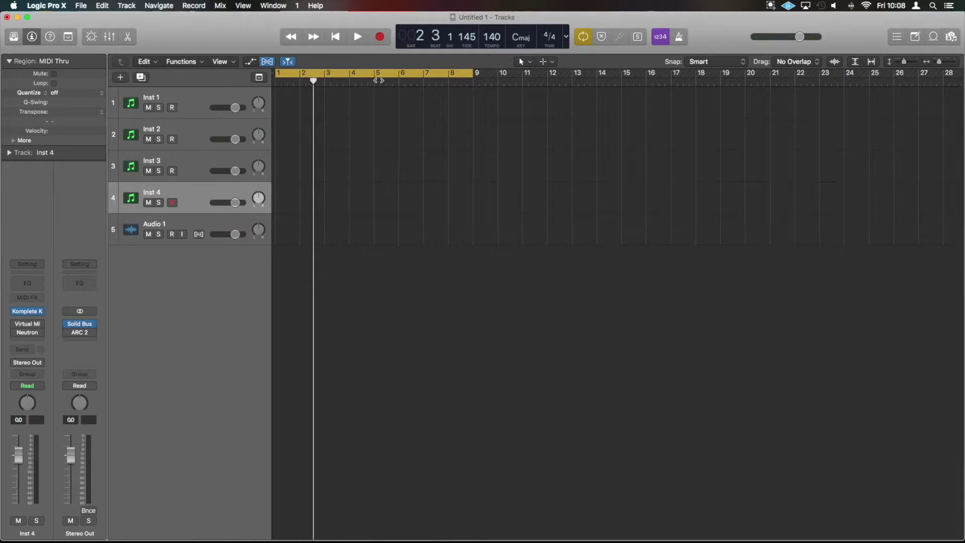
Start and stop playback briefly, then toggle the metronome click several times, leaving it off
key("space")
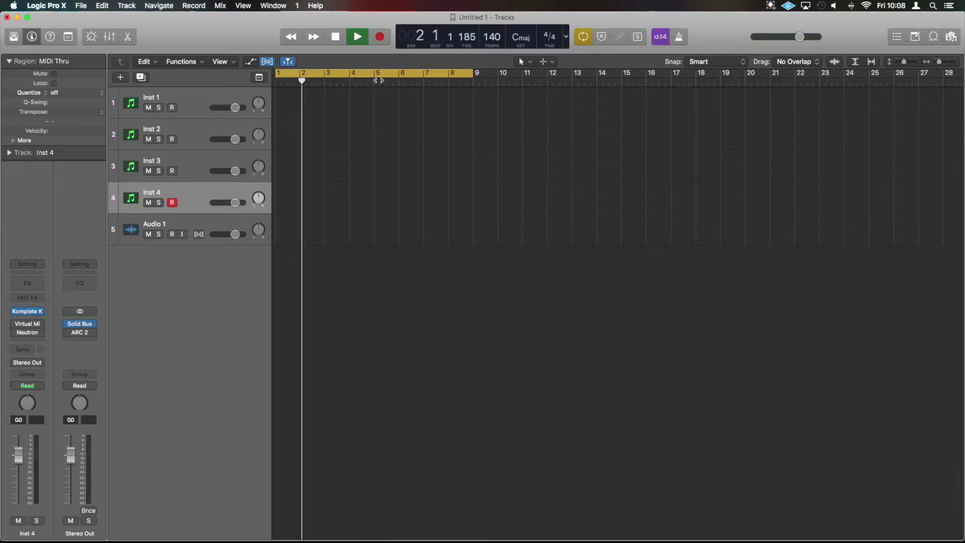
key("space")
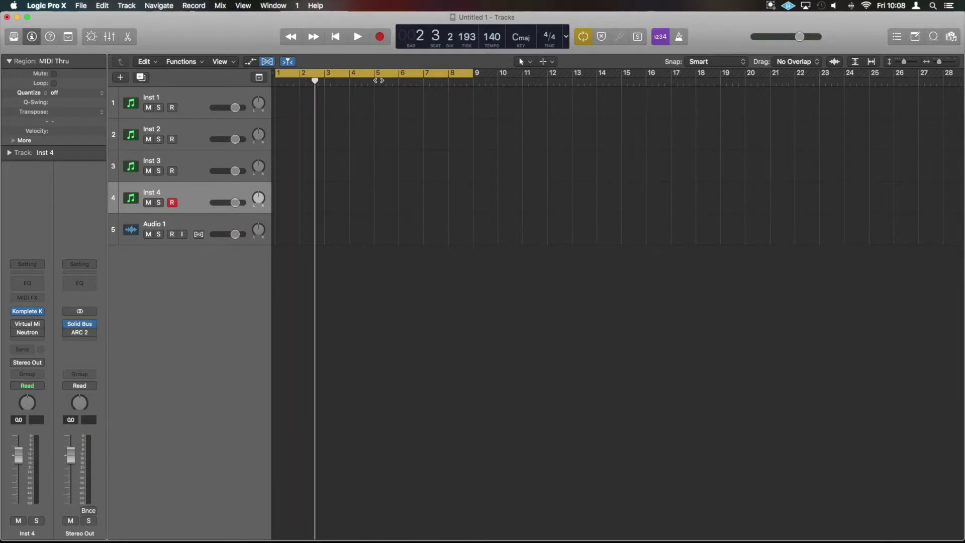
key("k")
key("k")
key("k")
key("k")
key("k")
key("k")
Show the global tracks for arrangement, marker, signature and tempo, toggling them several times and leaving them hidden
key("g")
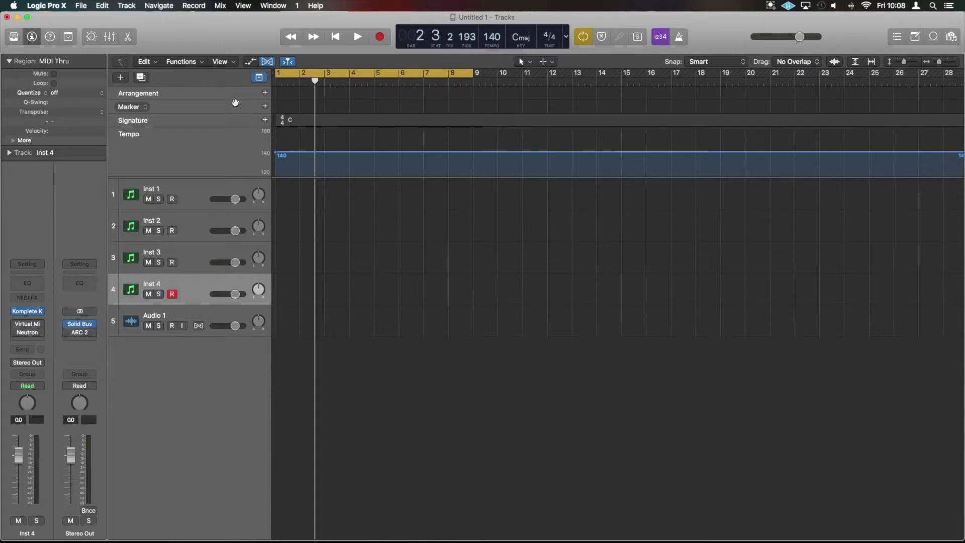
key("g")
key("g")
key("g")
key("g")
key("g")
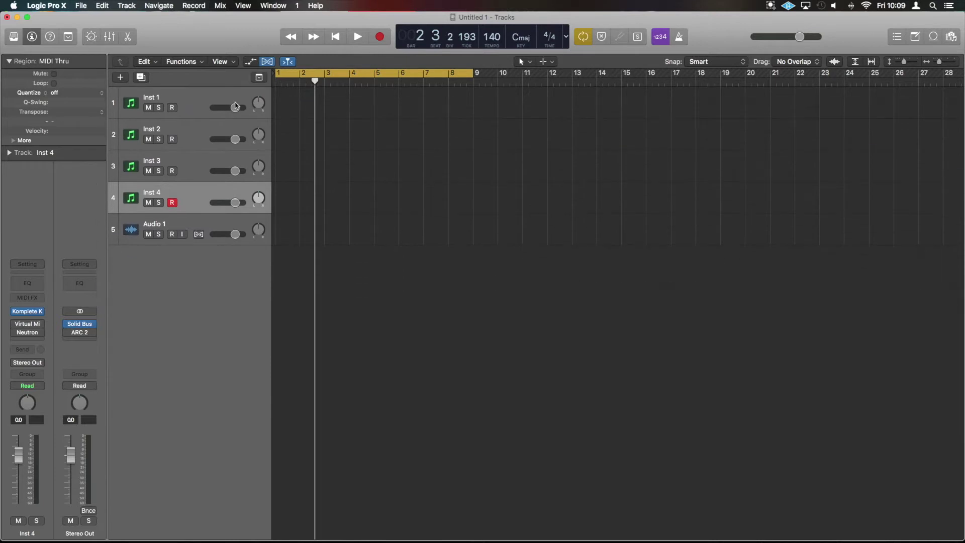
key("g")
key("g")
Open the file browser, look through the DnB and Sample Archive folders, and check the Media browser
key("f")
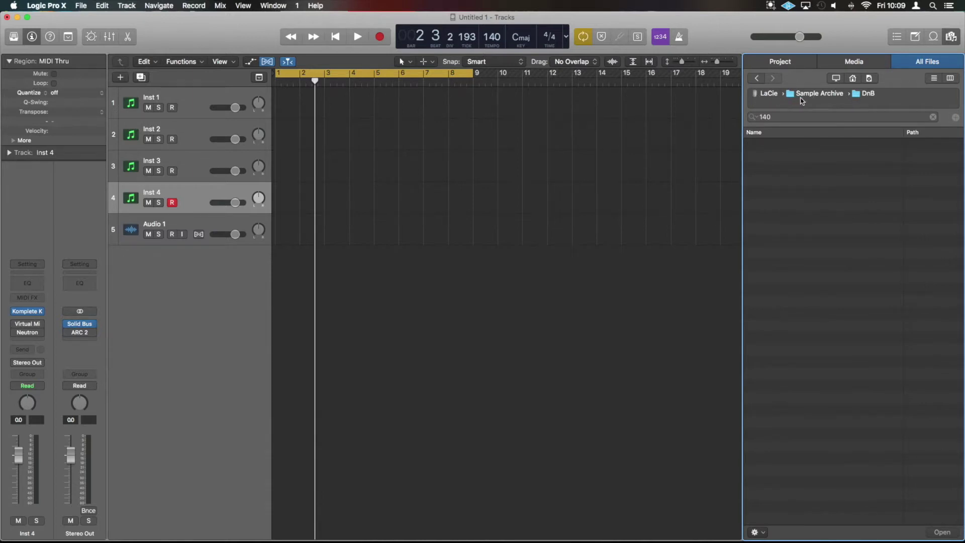
left_click(860, 95)
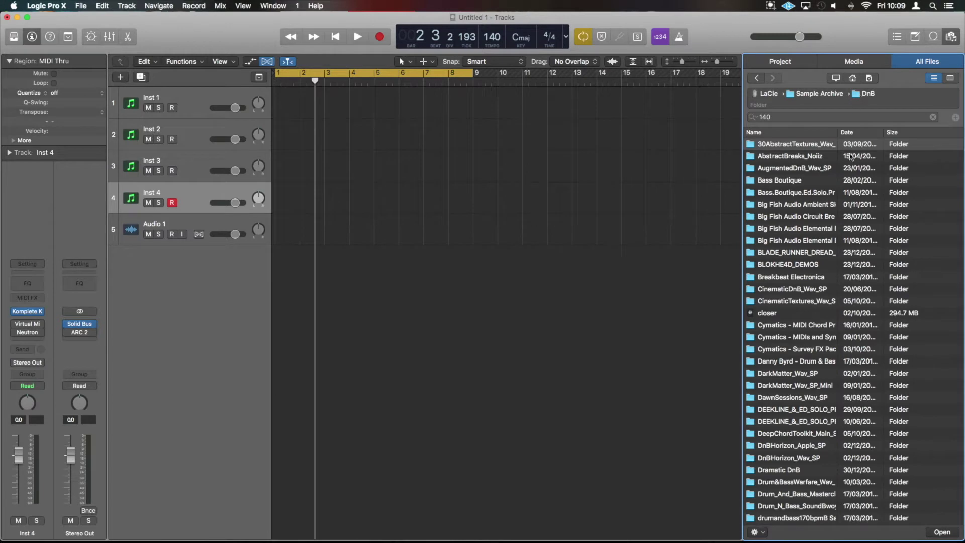
scroll(849, 182, "down", 10)
scroll(849, 182, "up", 15)
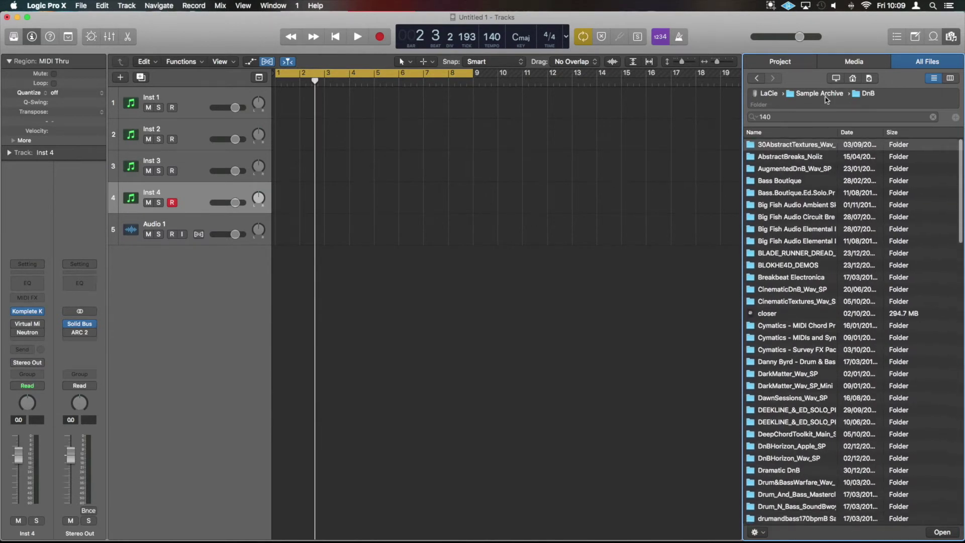
left_click(825, 94)
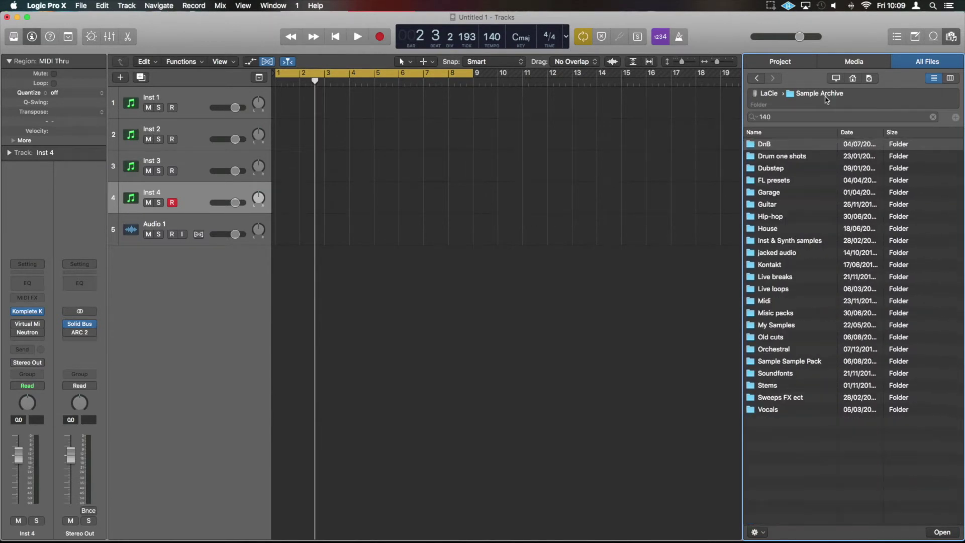
left_click(859, 66)
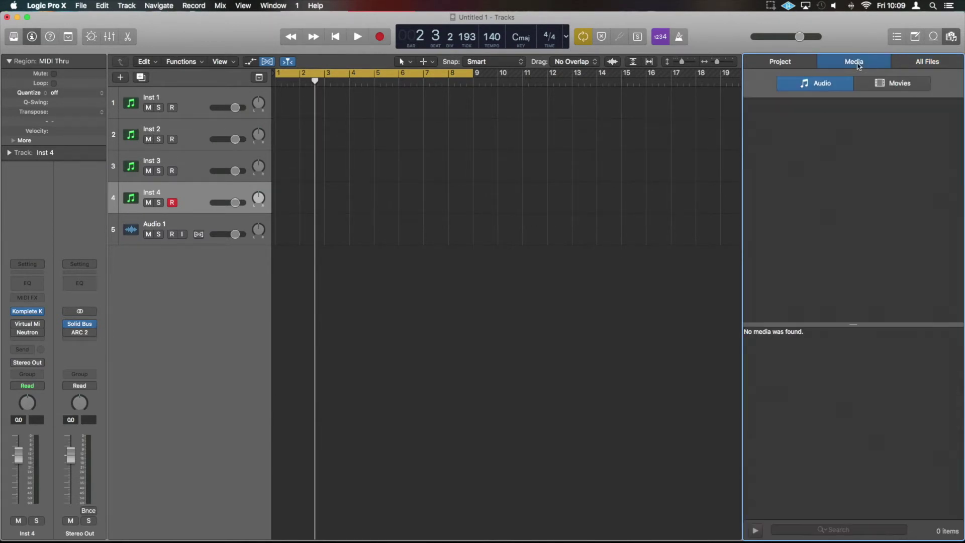
View the Event list and close the list editors
left_click(897, 36)
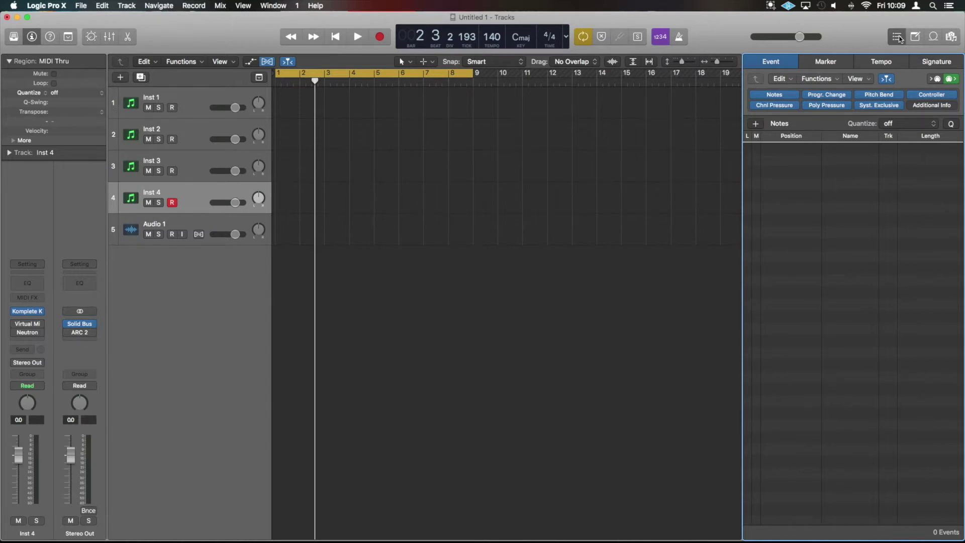
left_click(898, 37)
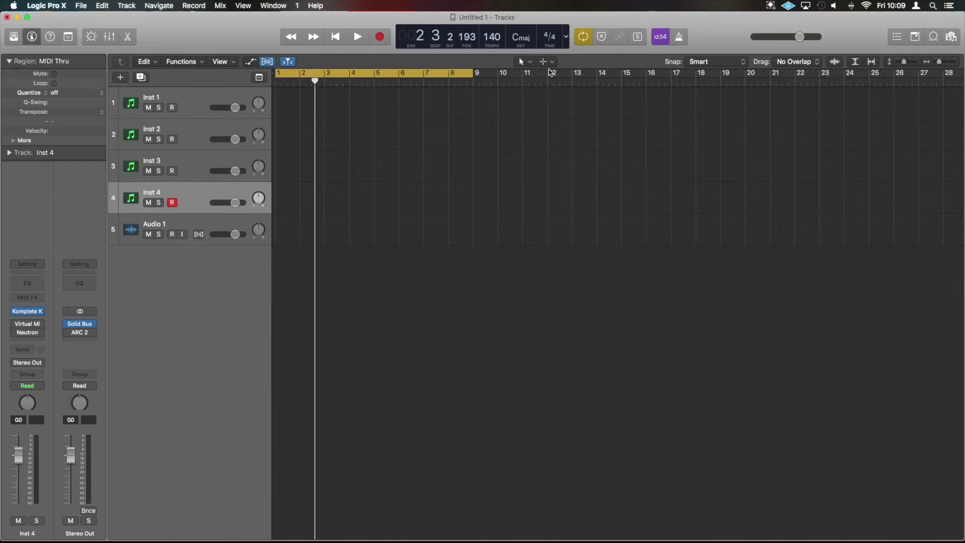
Open the Key Commands editor, examine the commands in the Mixer category, and collapse the category again
left_click(38, 7)
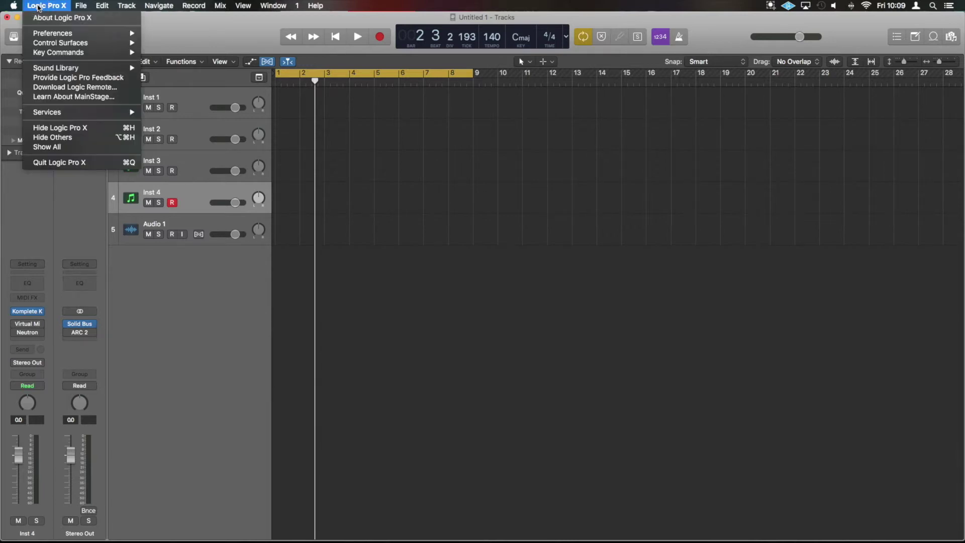
mouse_move(100, 51)
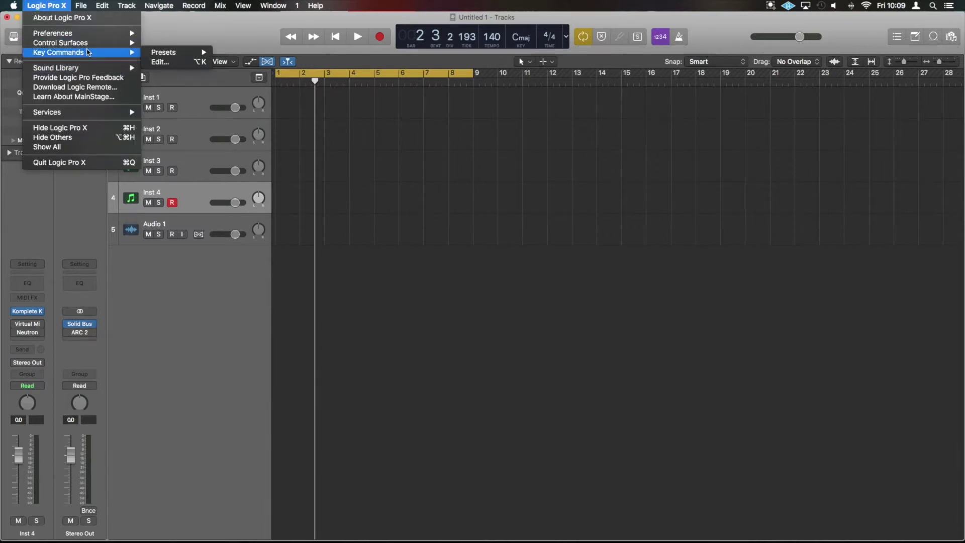
left_click(159, 61)
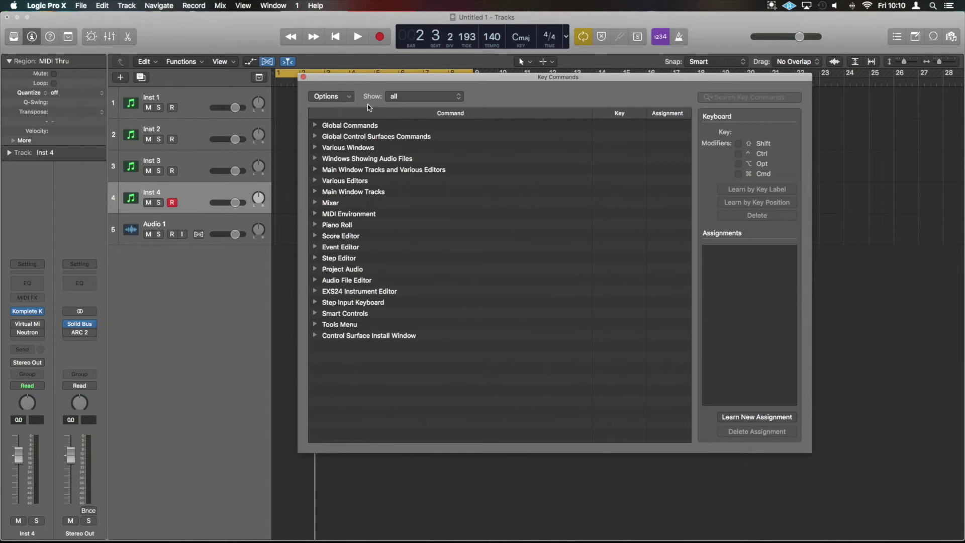
left_click(316, 203)
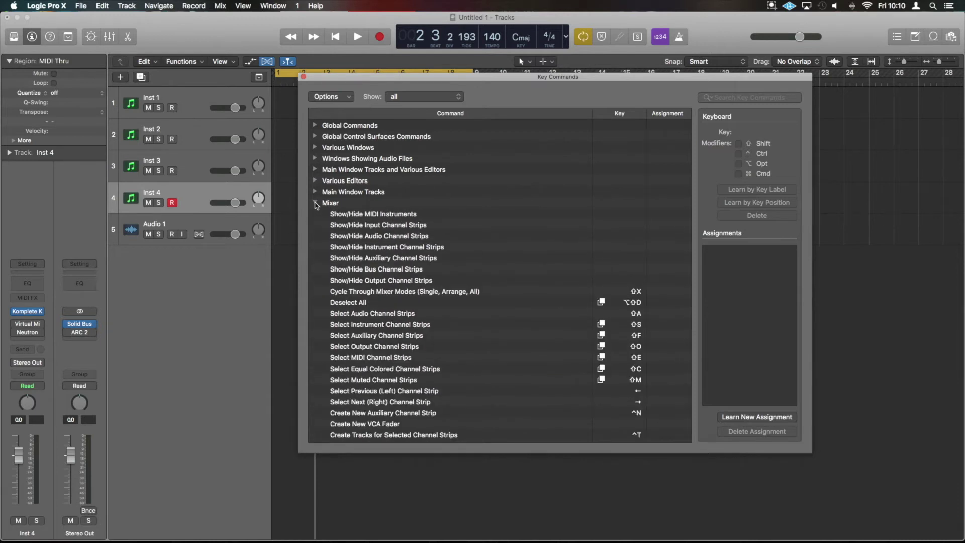
left_click(385, 216)
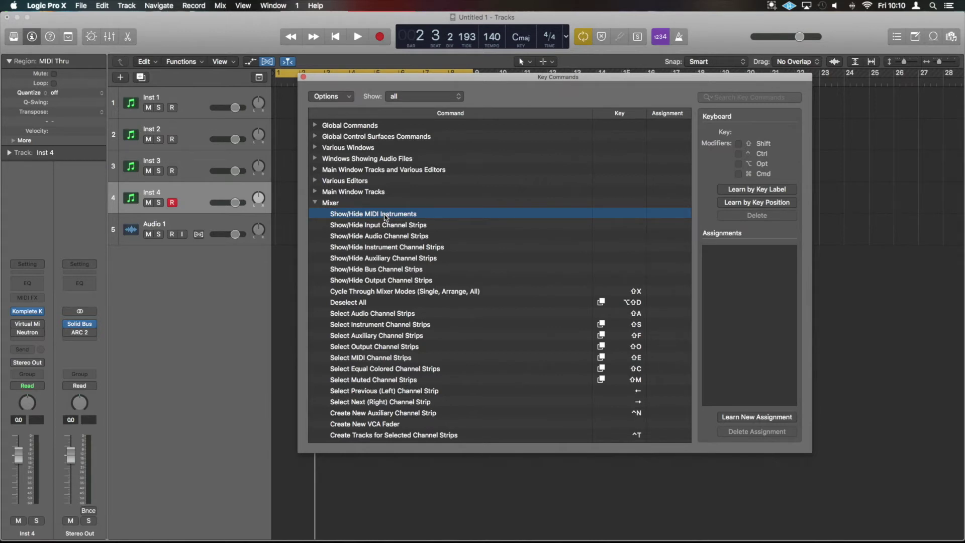
left_click(315, 203)
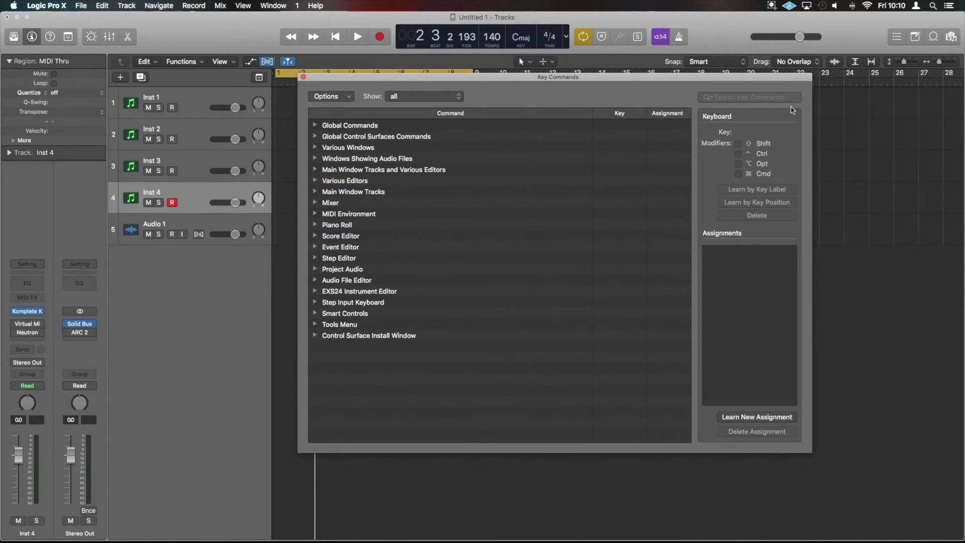
Search the key commands for "step", review the matching commands, and close the Key Commands window
left_click(765, 101)
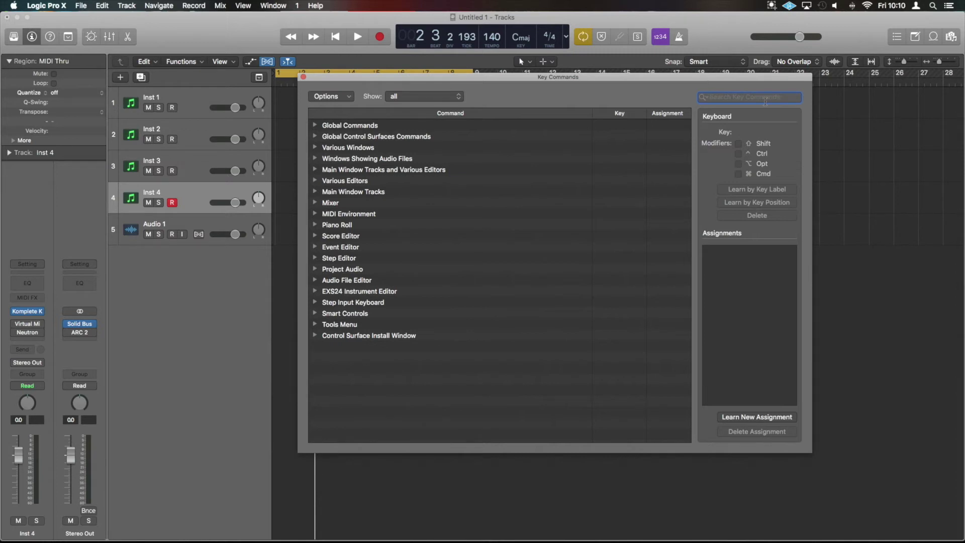
type("step")
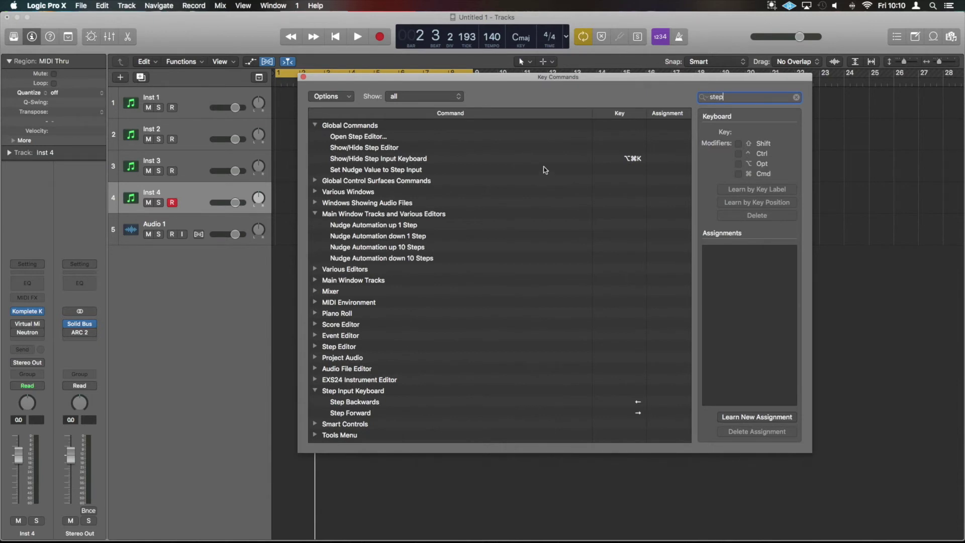
scroll(486, 216, "down", 1)
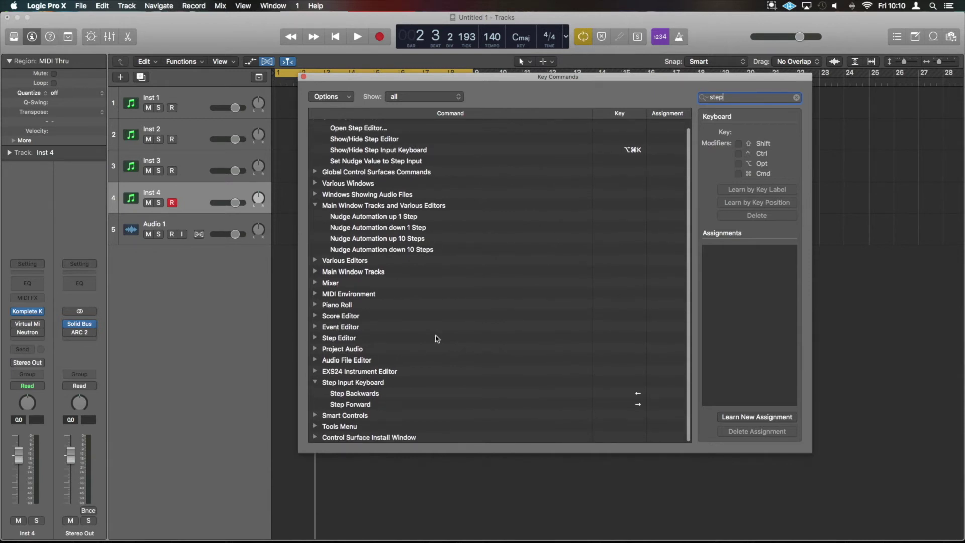
scroll(437, 338, "up", 1)
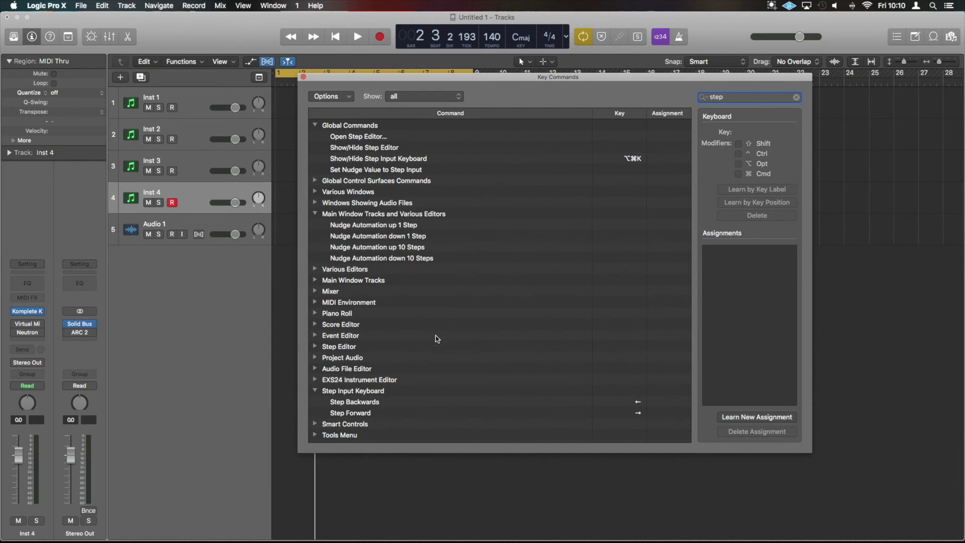
left_click(303, 76)
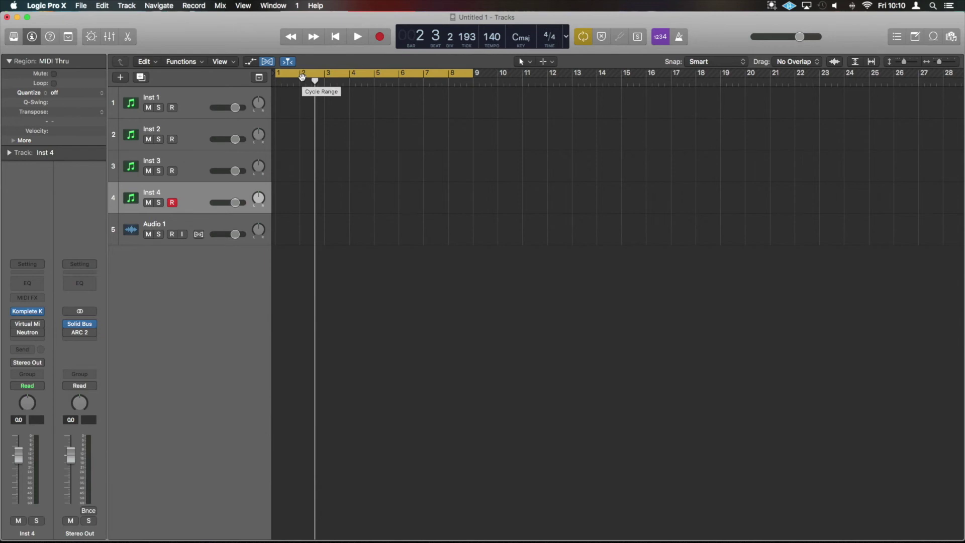